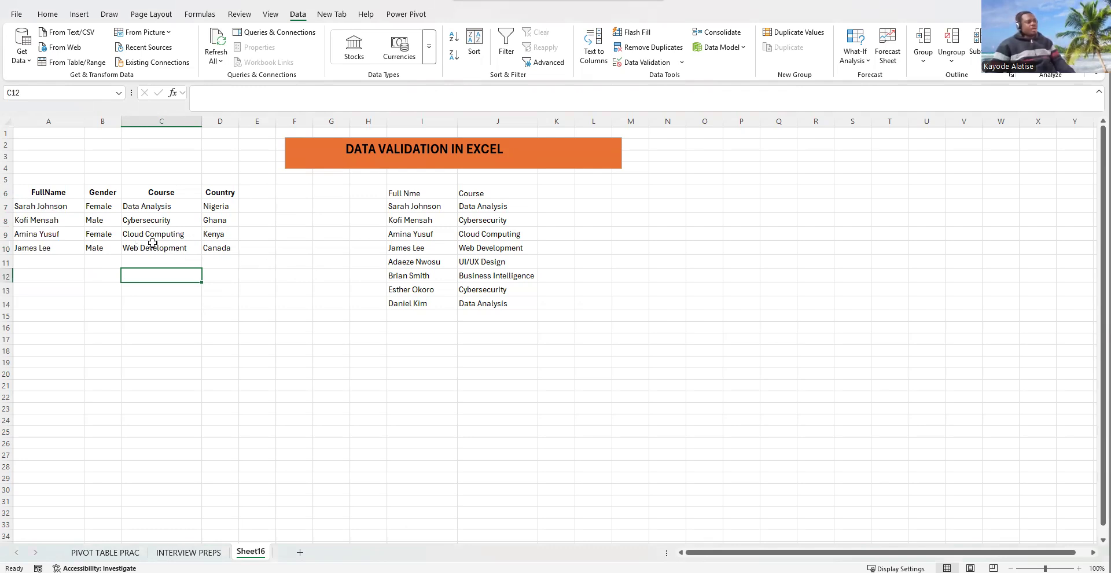
# Step: Convert the range A6:D10 into a table with headers
pyautogui.moveTo(45, 191); pyautogui.dragTo(206, 250)
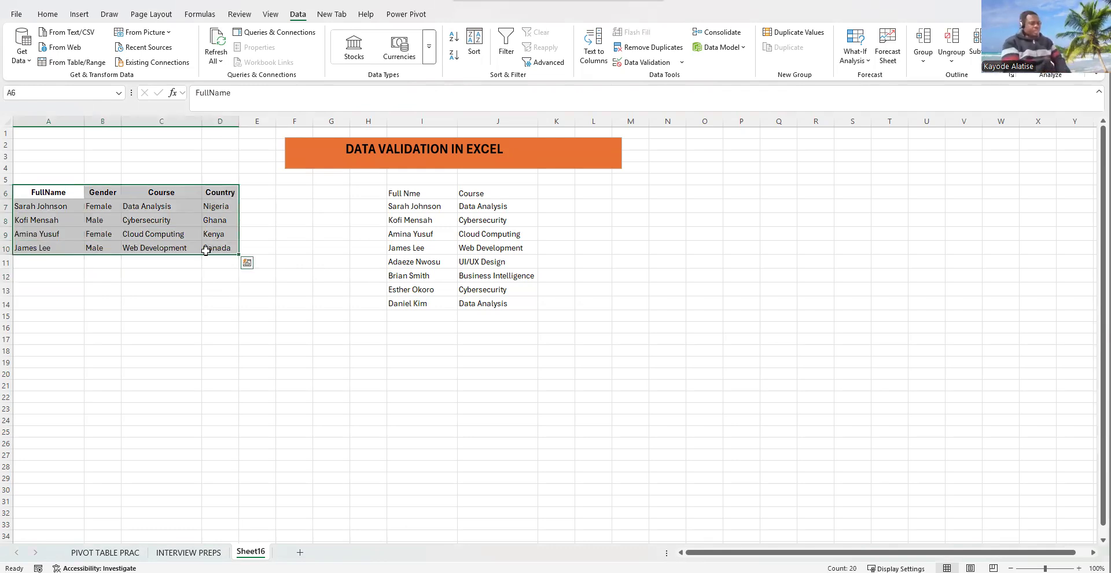
pyautogui.hotkey('ctrl', 't')
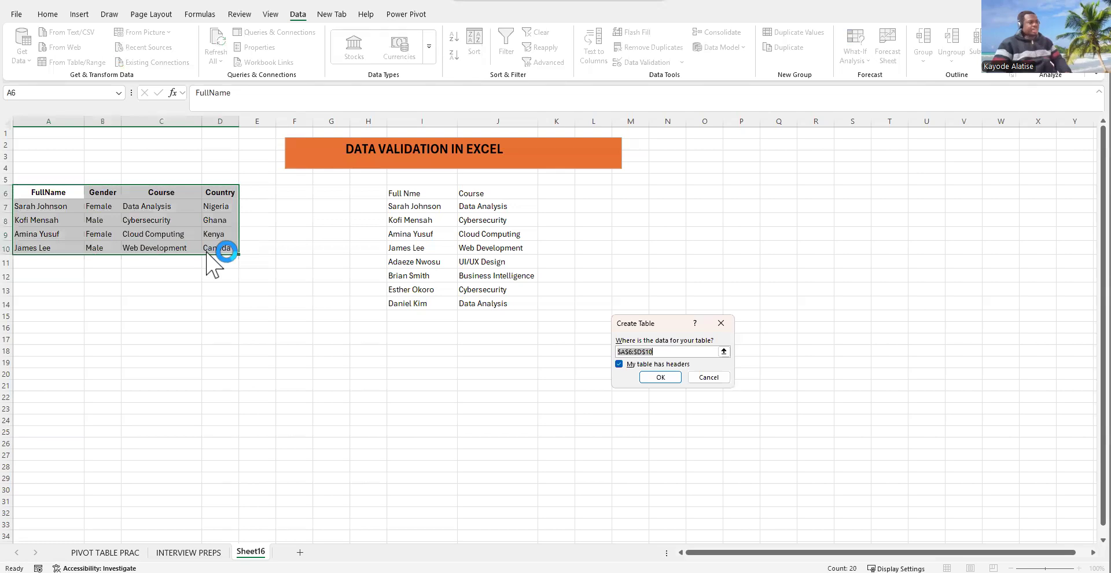
pyautogui.press('Return')
pyautogui.click(198, 272)
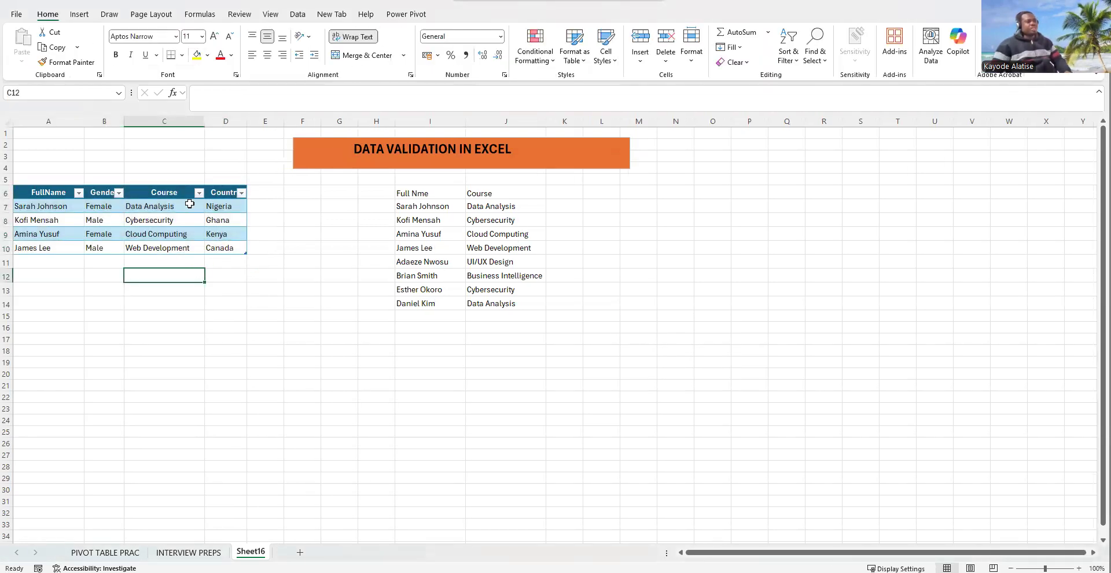
pyautogui.click(155, 196)
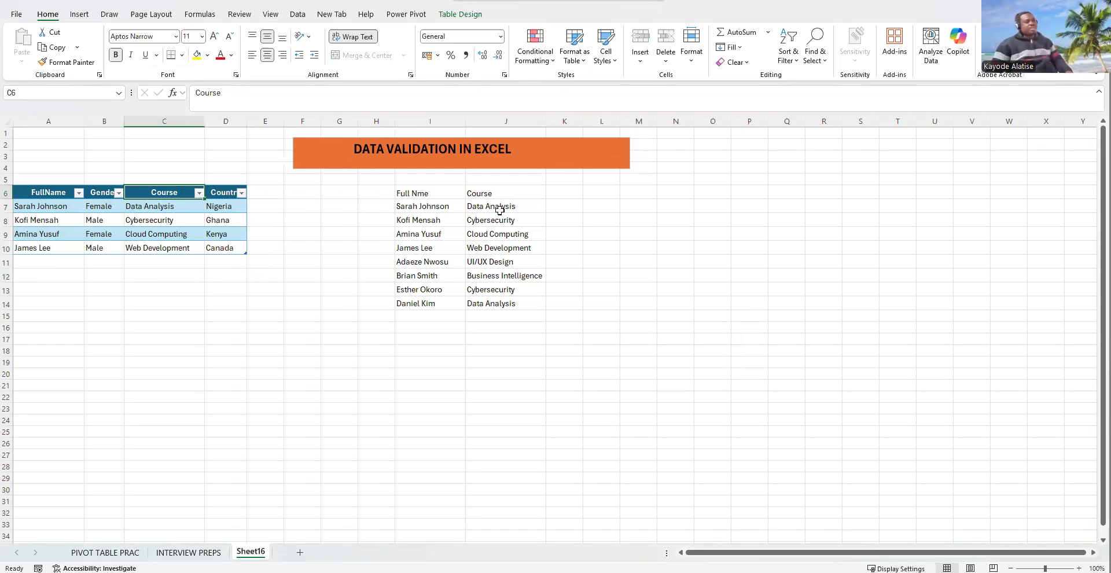
# Step: Define the workbook-level name Master_List for the course entries in J7:J14
pyautogui.click(536, 219)
pyautogui.moveTo(508, 206); pyautogui.dragTo(505, 302)
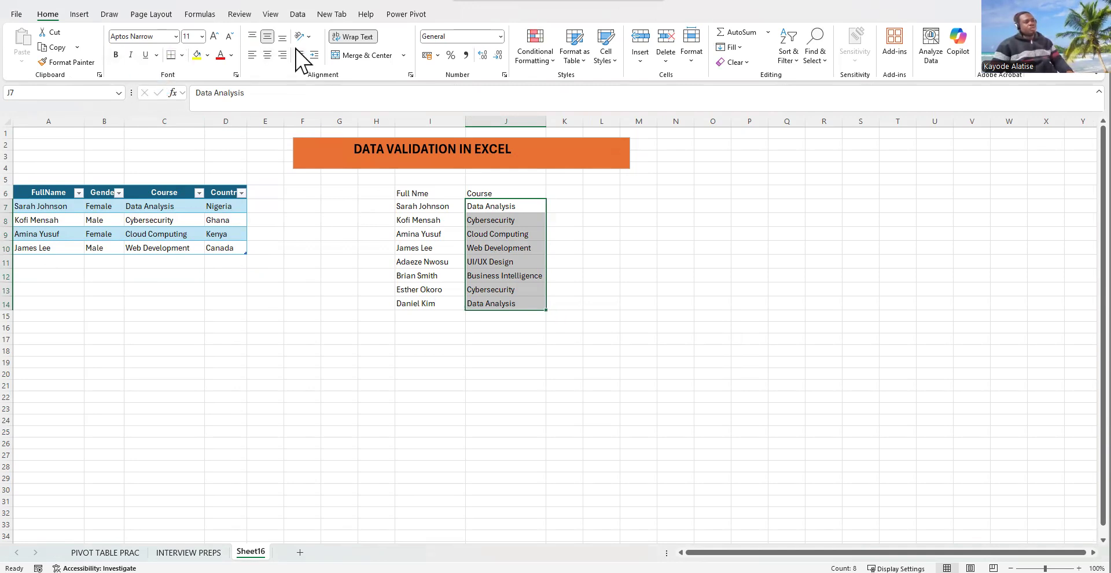
pyautogui.click(201, 15)
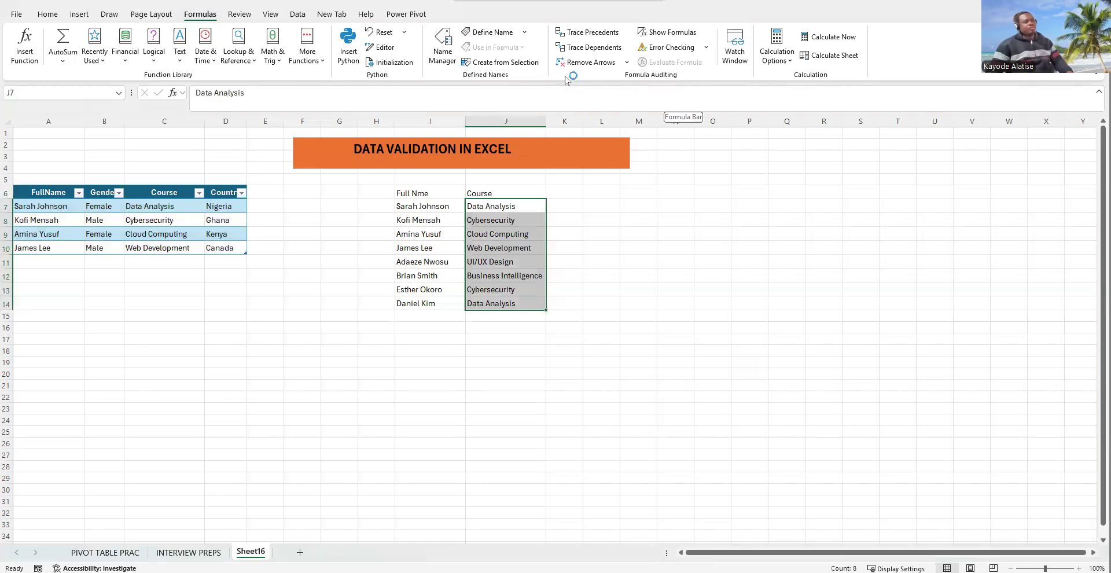
pyautogui.click(495, 33)
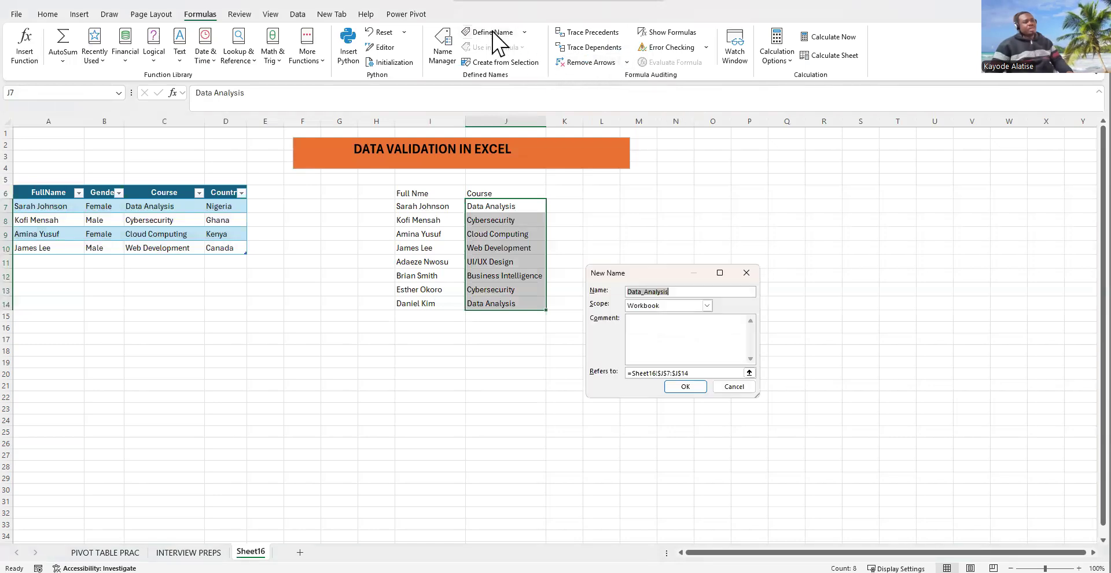
pyautogui.click(680, 290)
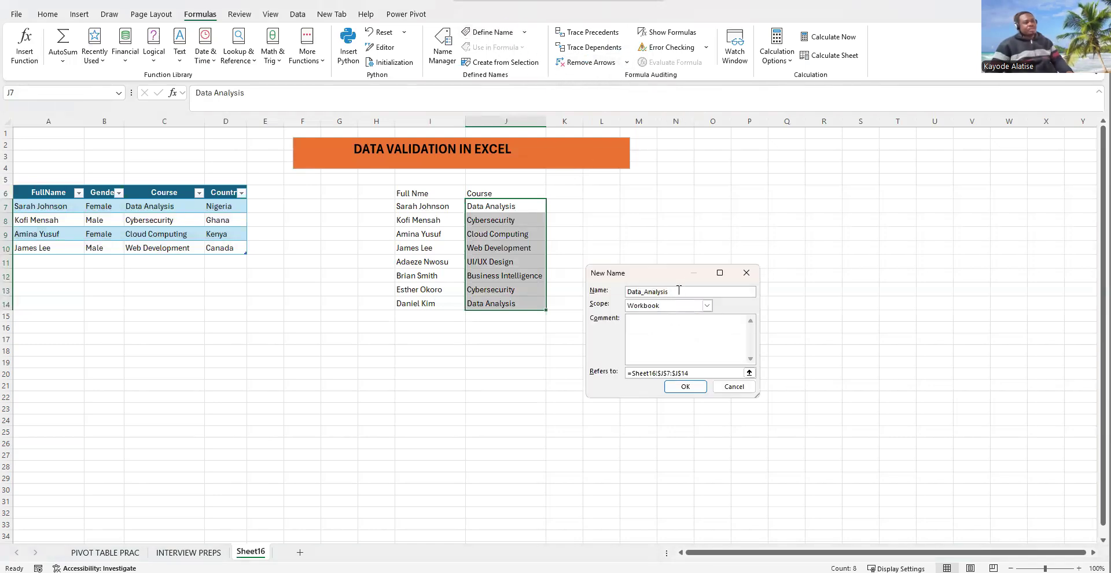
pyautogui.press('BackSpace')
pyautogui.press('BackSpace')
pyautogui.press('BackSpace')
pyautogui.press('BackSpace')
pyautogui.press('BackSpace')
pyautogui.press('BackSpace')
pyautogui.press('BackSpace')
pyautogui.press('BackSpace')
pyautogui.press('BackSpace')
pyautogui.press('BackSpace')
pyautogui.press('BackSpace')
pyautogui.press('BackSpace')
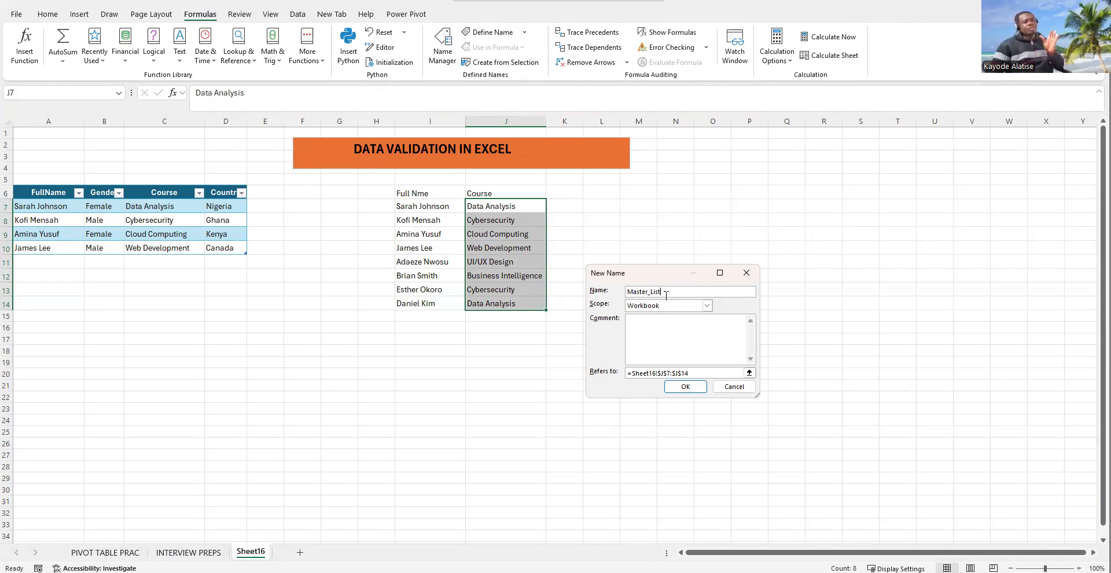
pyautogui.click(630, 329)
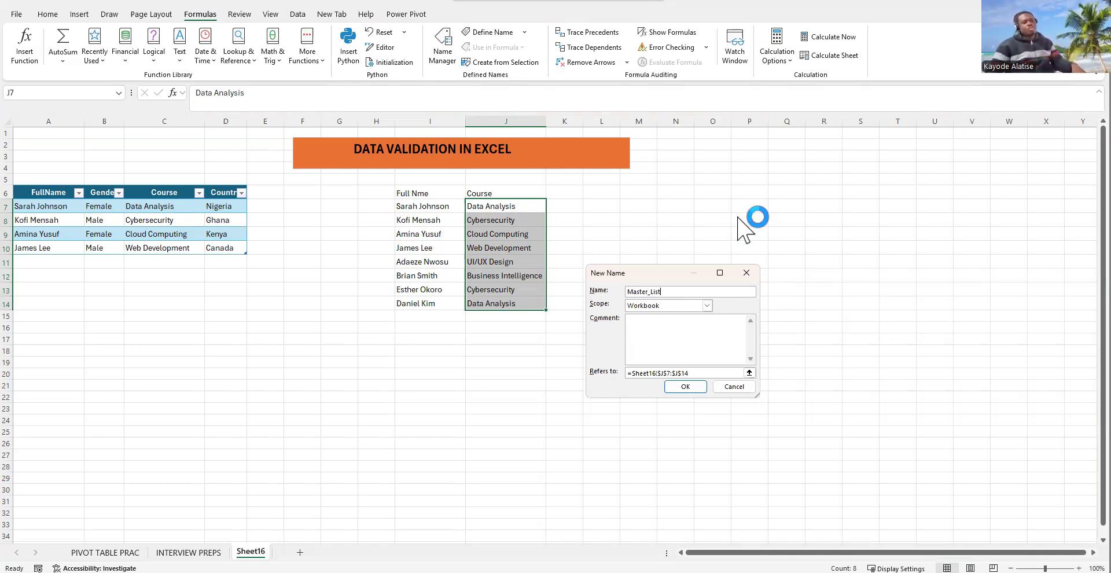
pyautogui.click(686, 387)
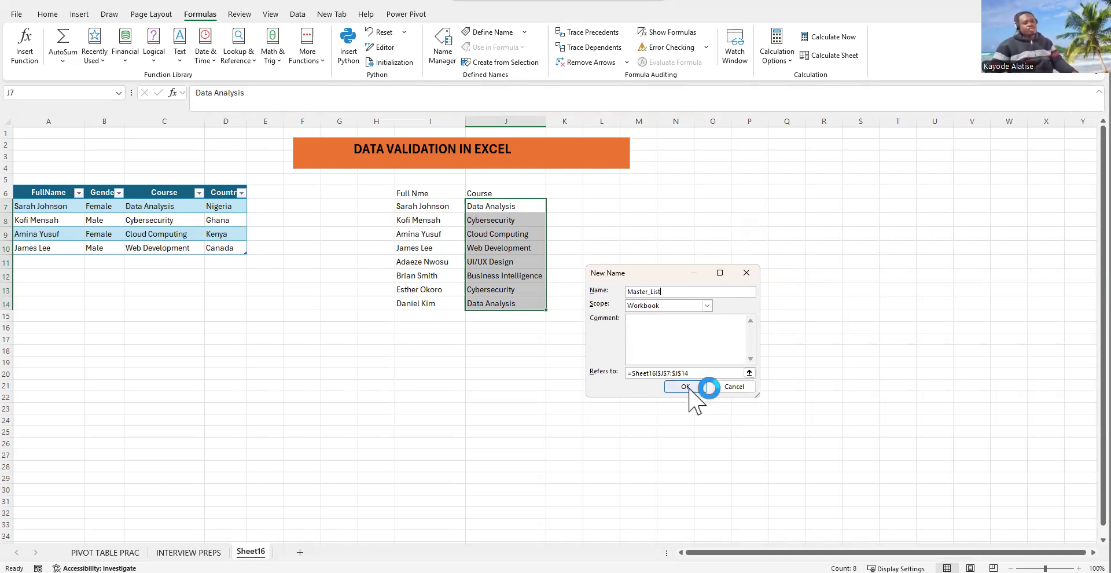
pyautogui.click(624, 228)
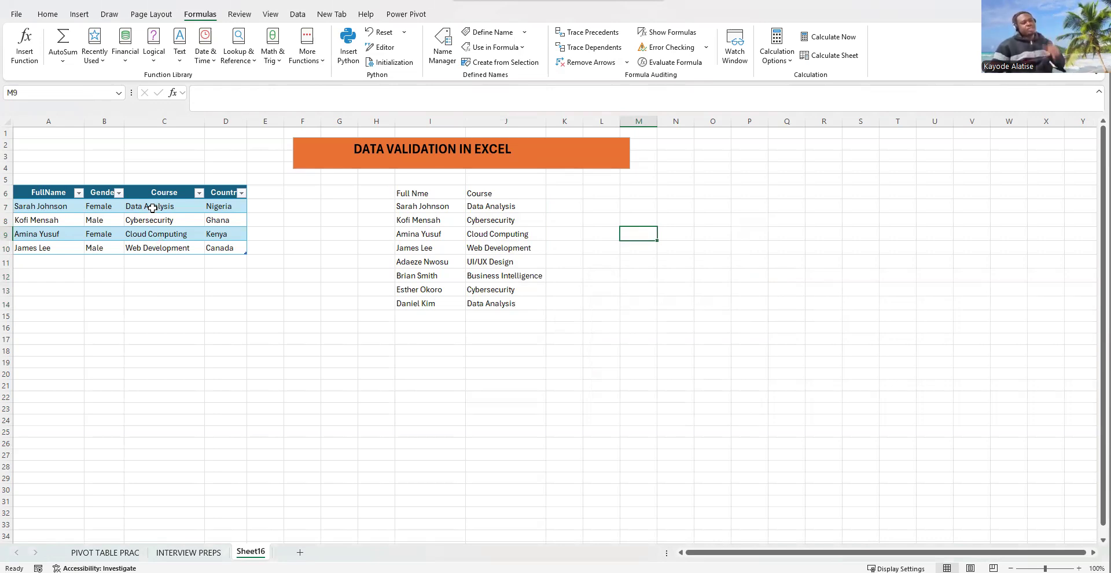
# Step: Apply data validation to the Course cells C7:C14, allowing a List with the source =Master_List
pyautogui.moveTo(152, 208); pyautogui.dragTo(163, 303)
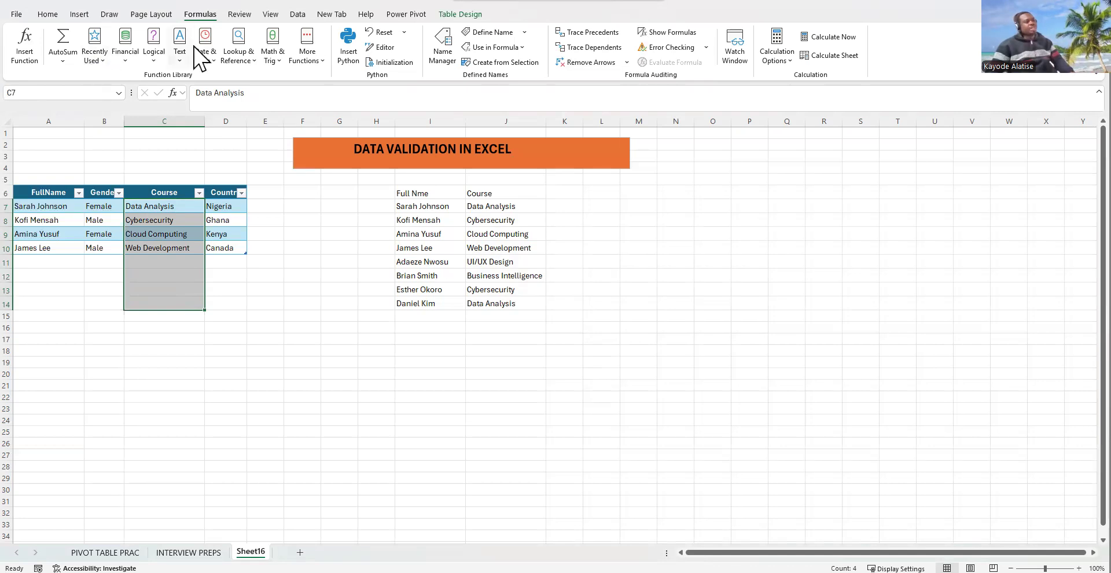
pyautogui.click(300, 13)
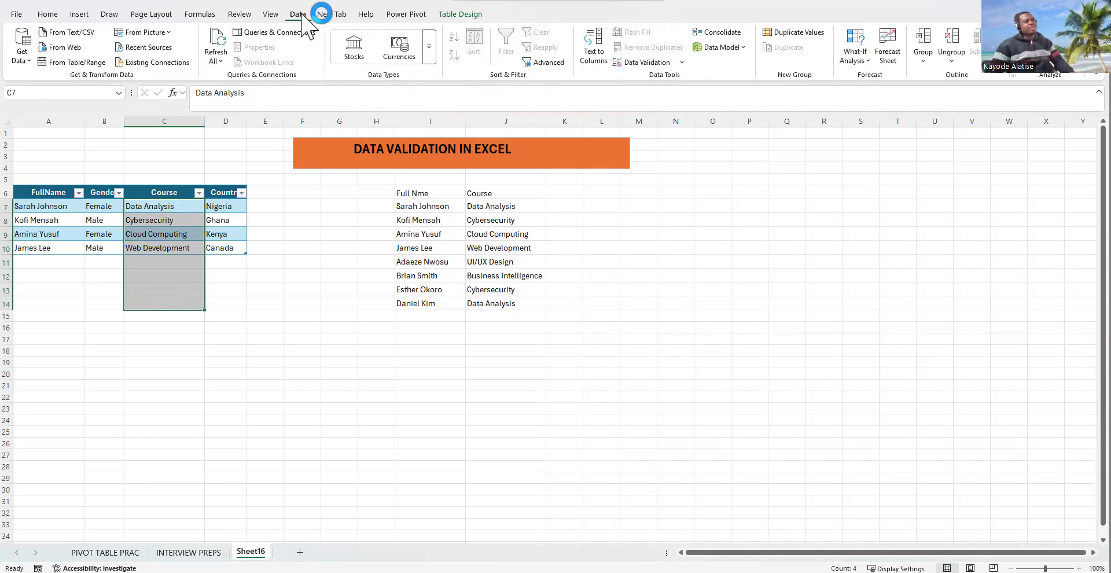
pyautogui.click(640, 63)
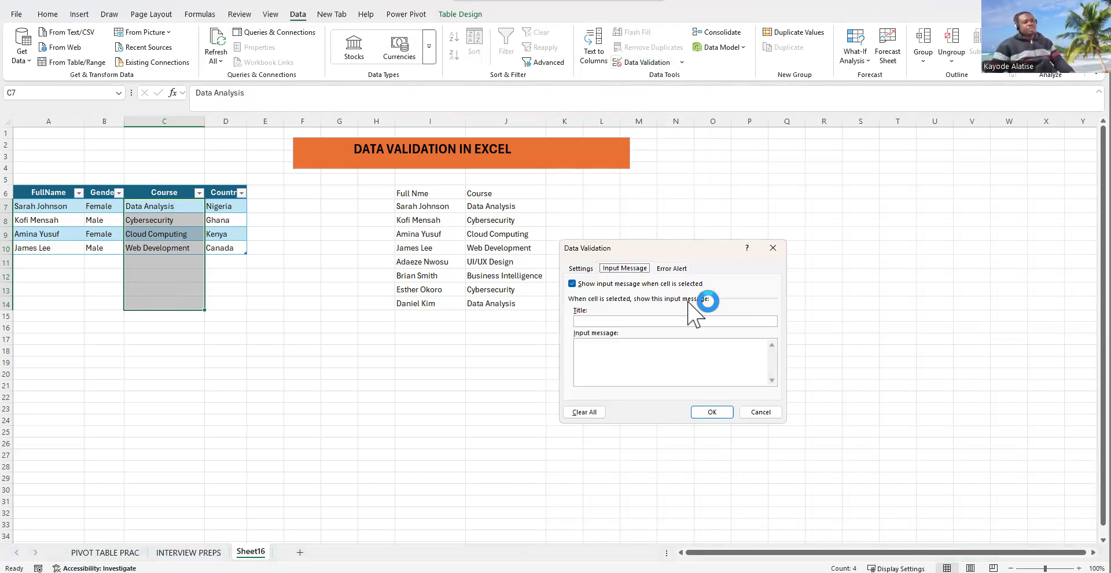
pyautogui.click(581, 268)
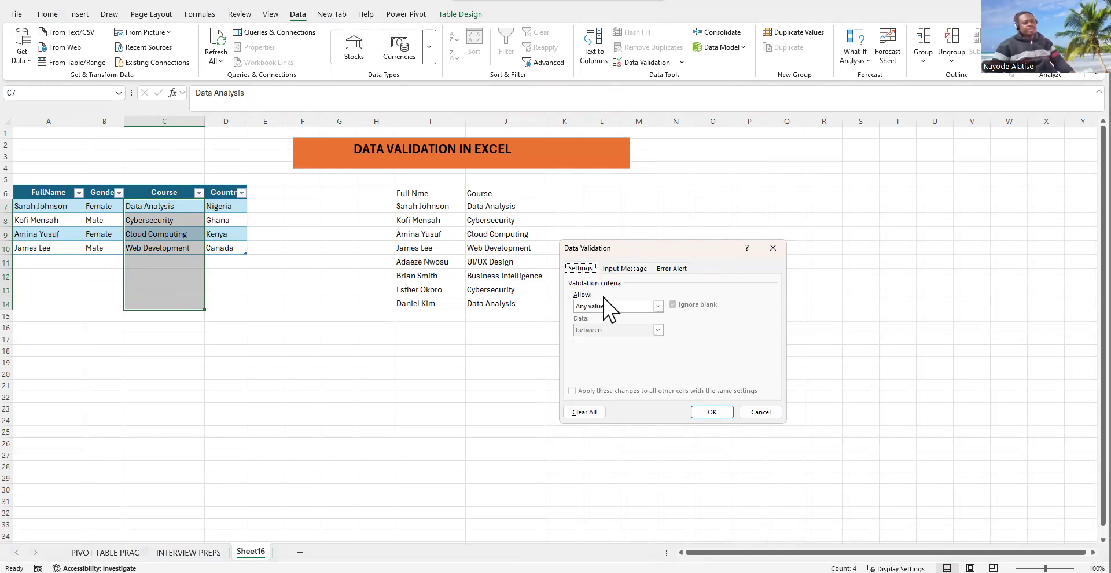
pyautogui.click(656, 307)
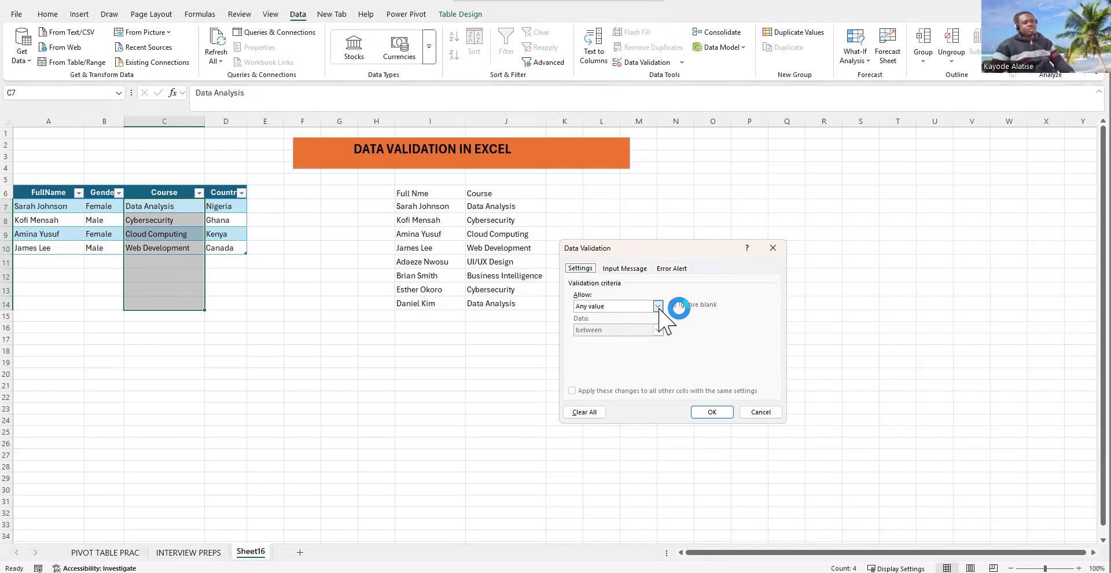
pyautogui.click(658, 307)
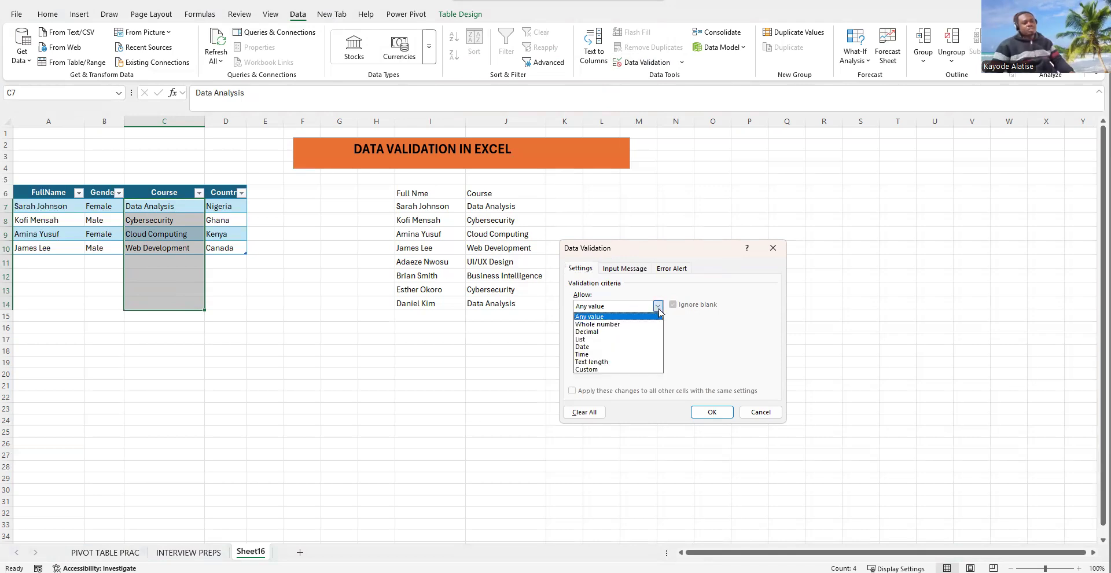
pyautogui.click(620, 338)
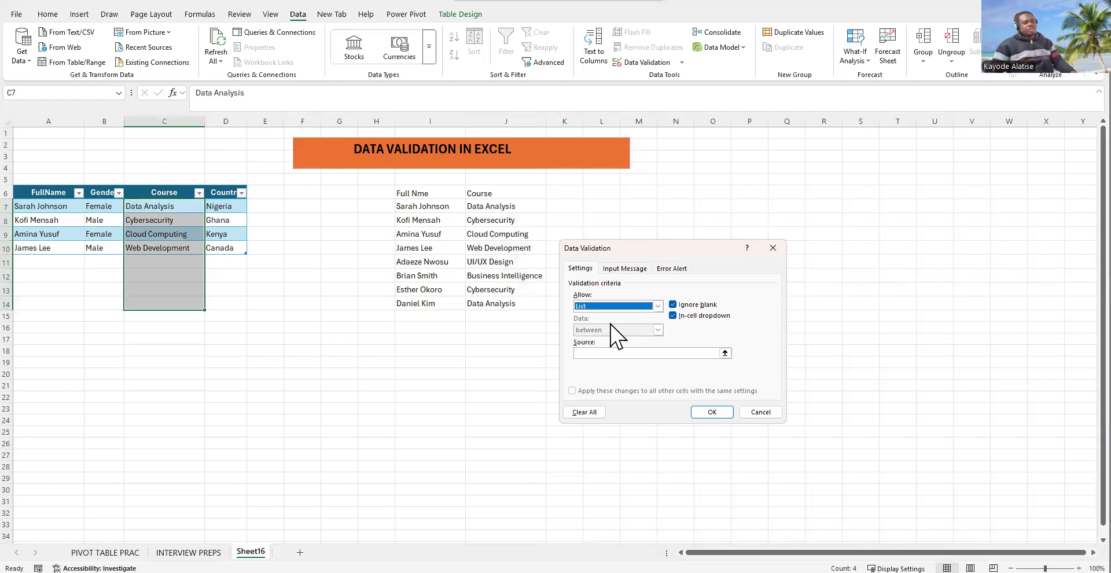
pyautogui.click(628, 354)
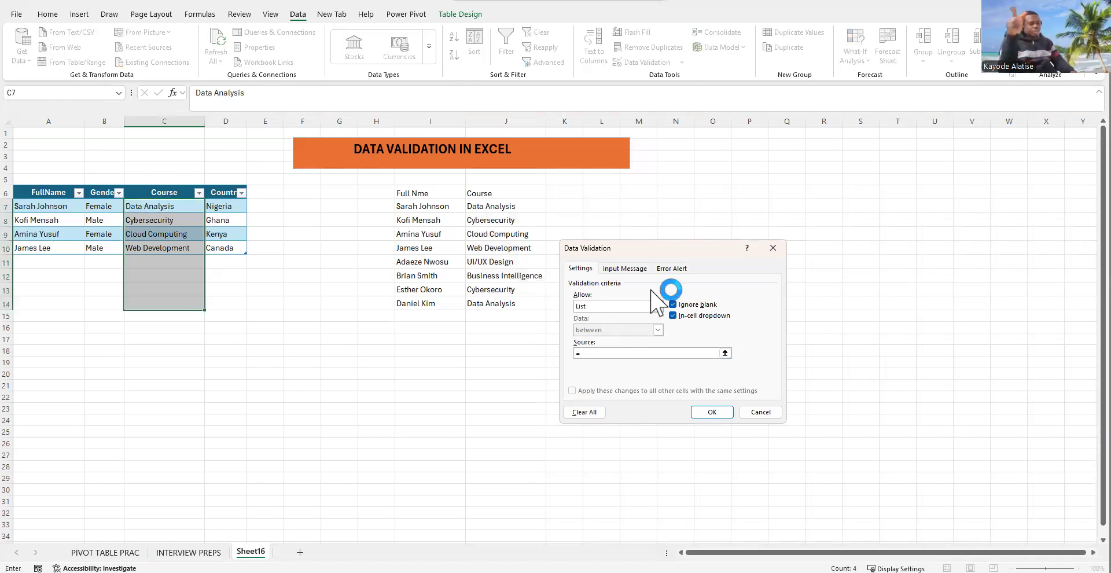
pyautogui.write('=Master_')
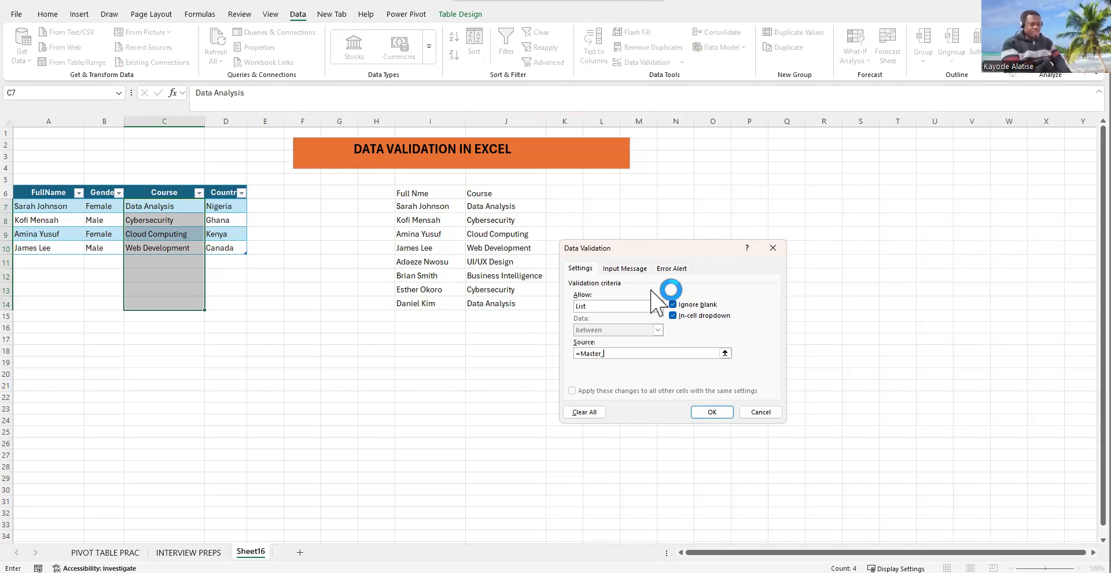
pyautogui.write('List')
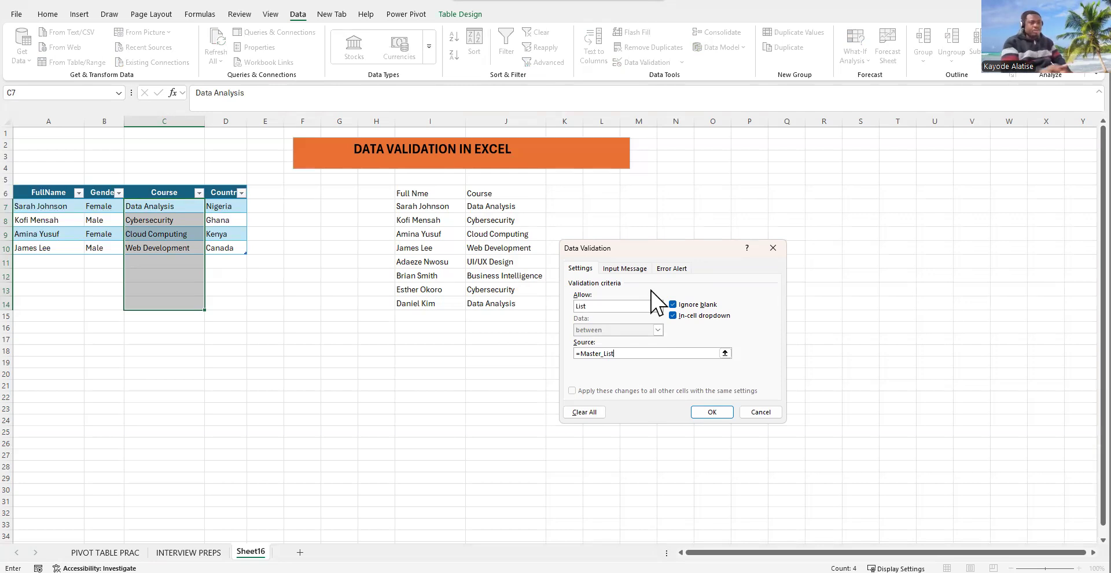
pyautogui.click(699, 410)
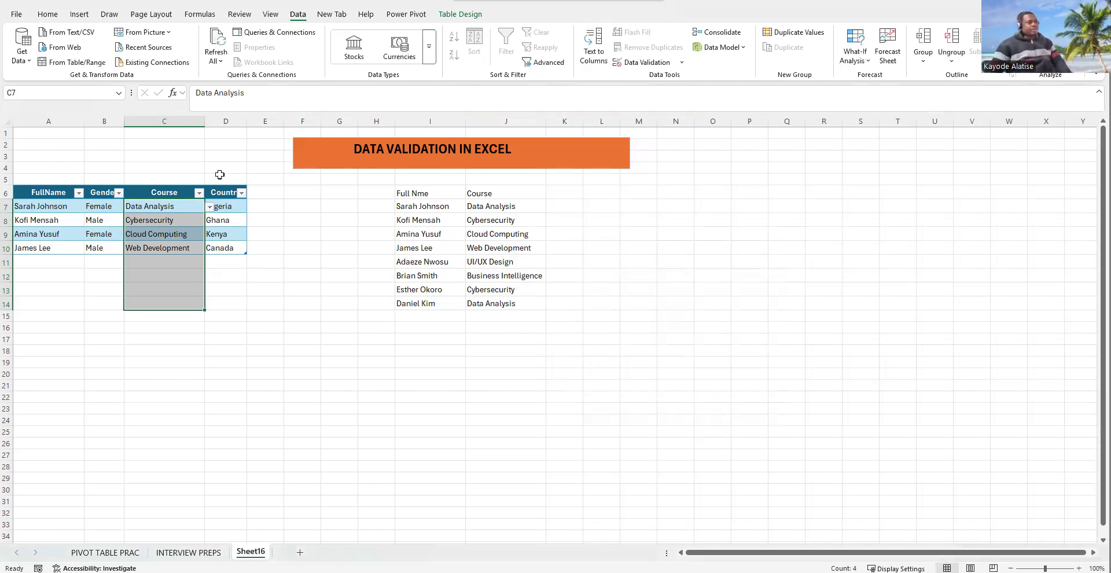
pyautogui.click(192, 248)
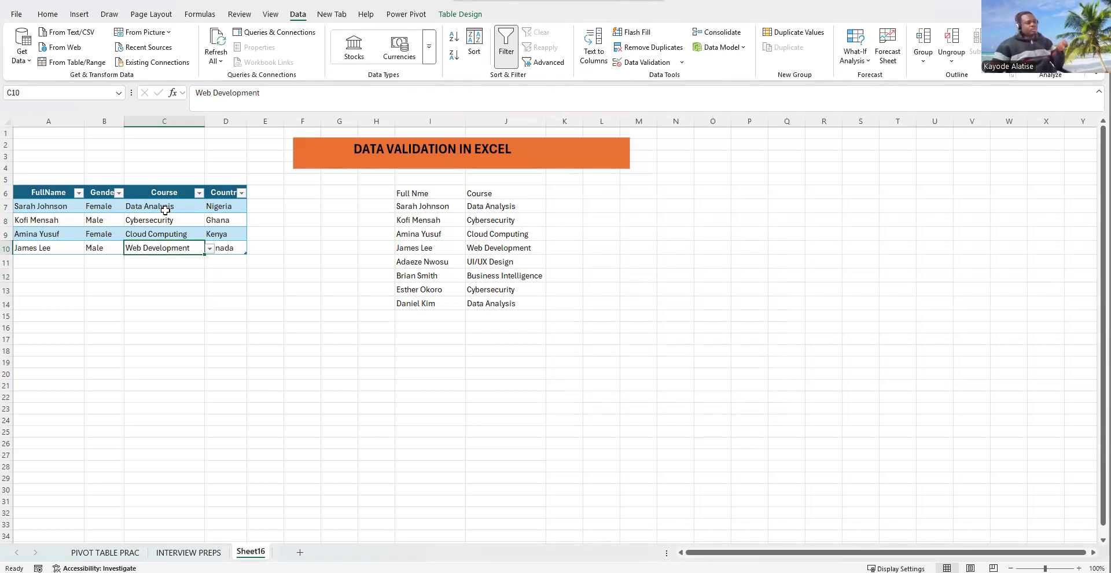
# Step: Start a new record in row 11 with the student's first name and the gender Male
pyautogui.click(51, 264)
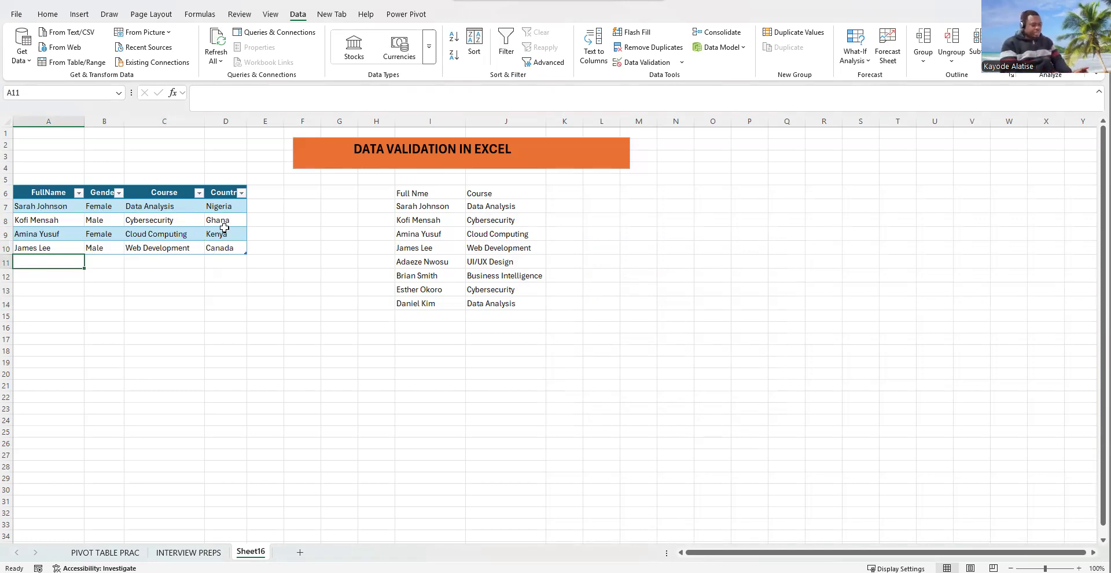
pyautogui.write('Daniel')
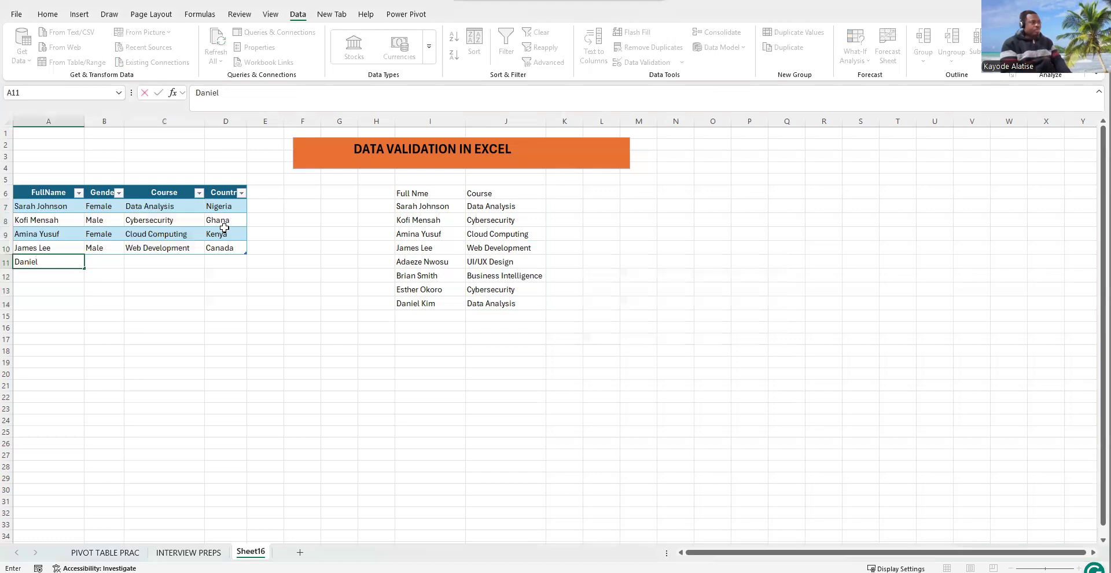
pyautogui.press('Tab')
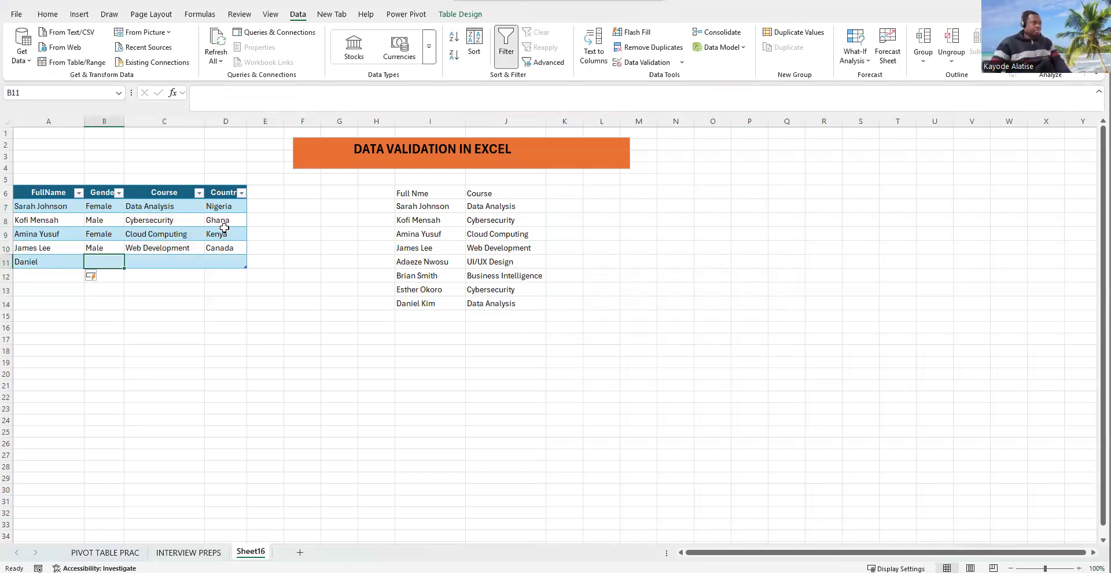
pyautogui.write('Male')
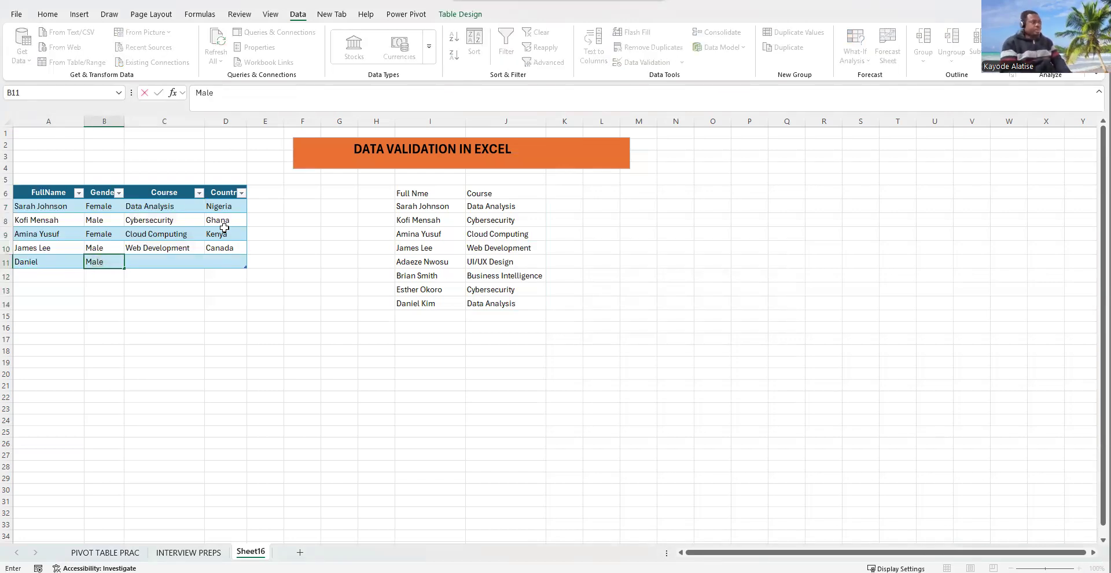
pyautogui.press('Tab')
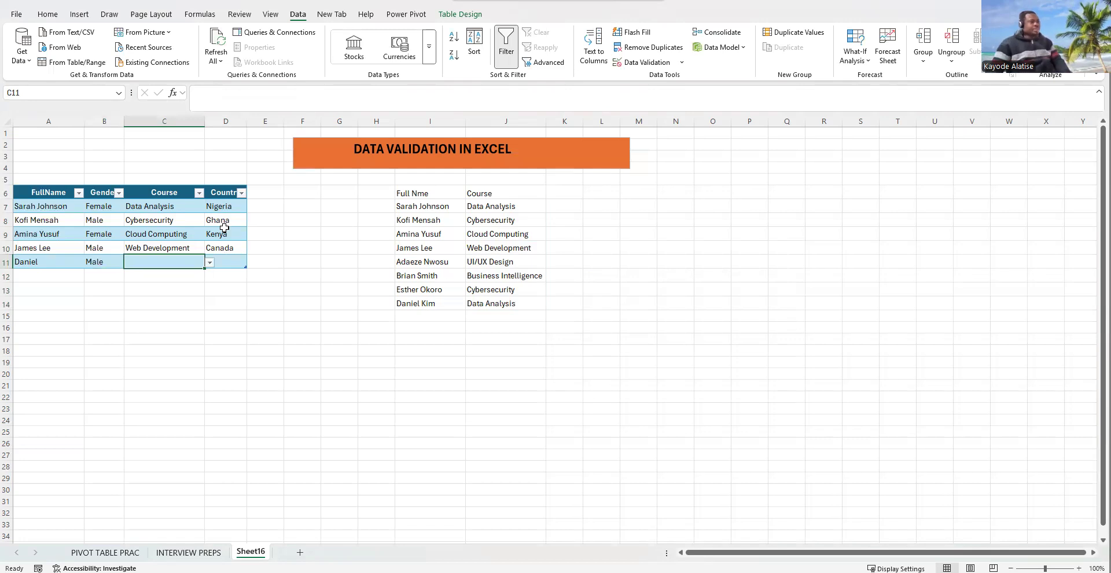
# Step: Try to enter Accounting as the course in C11 to test the validation, and dismiss the alert
pyautogui.doubleClick(161, 262)
pyautogui.write('Accounting')
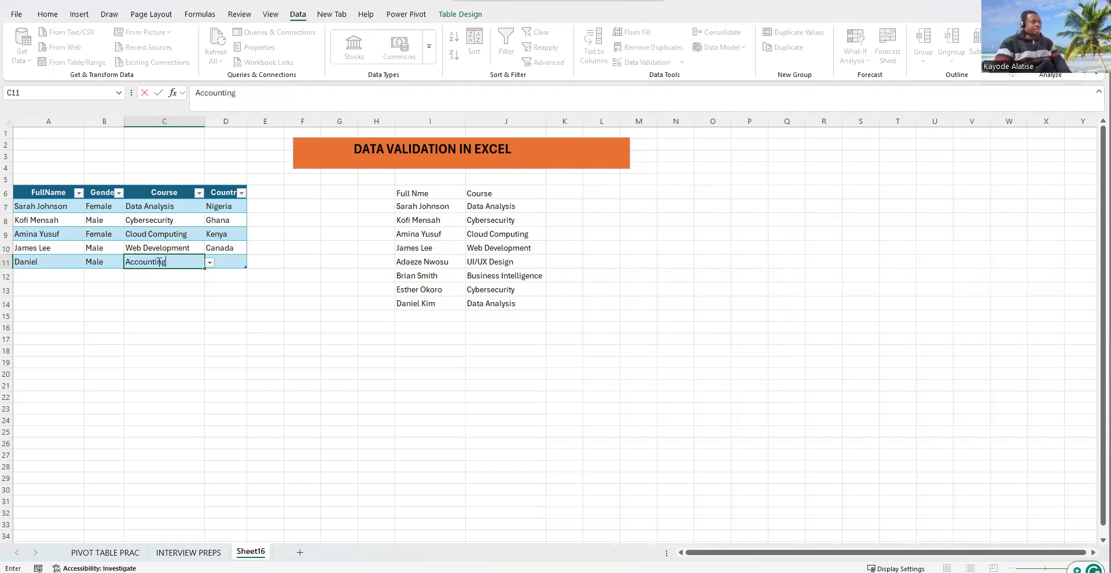
pyautogui.click(162, 265)
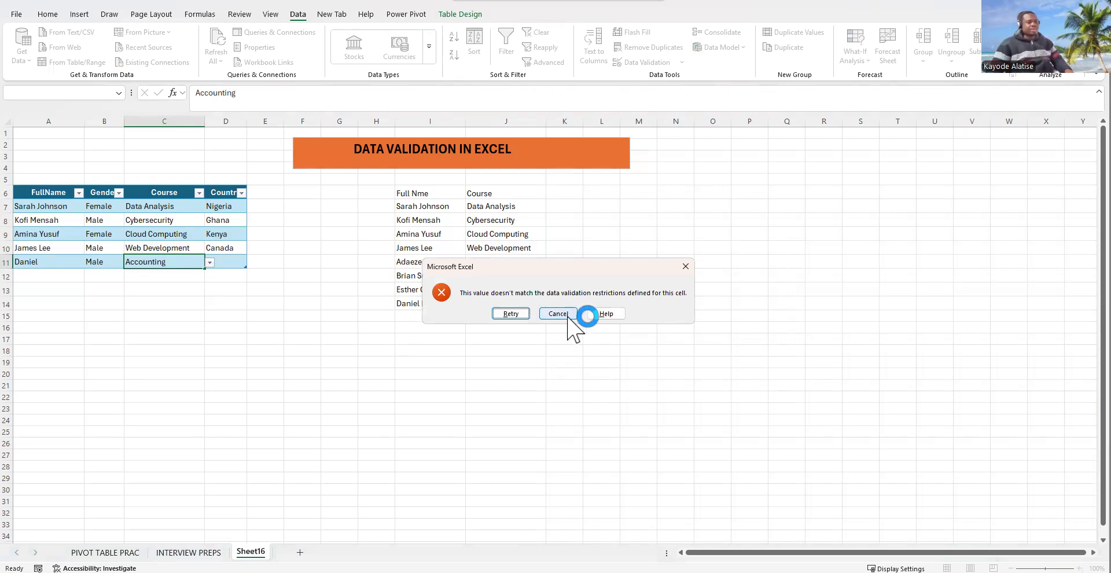
pyautogui.click(686, 266)
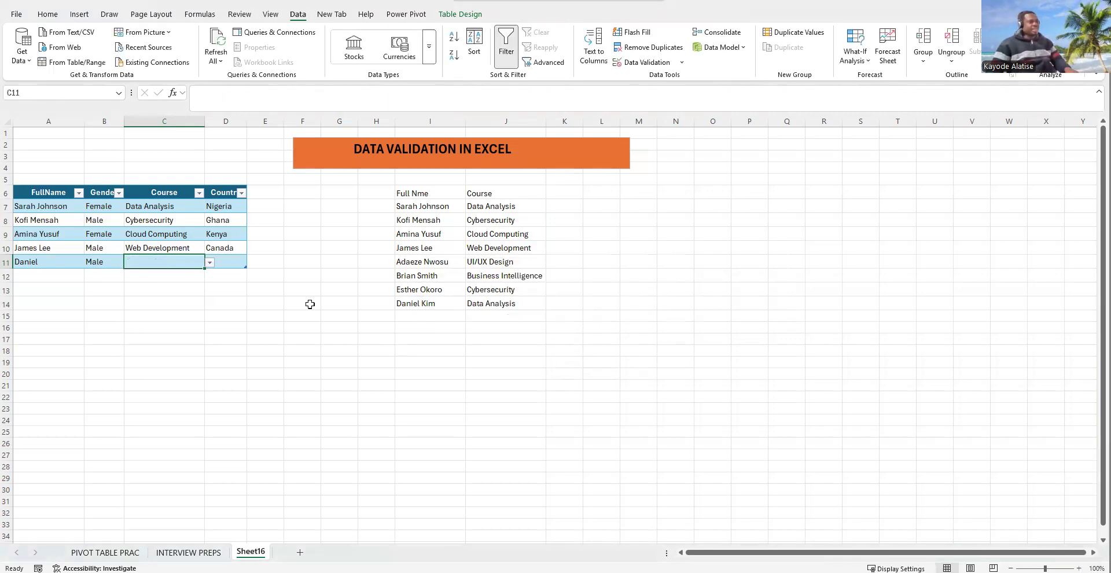
# Step: Choose Data Analysis from the drop-down list as the course in C11 and enter Germany as the country in D11
pyautogui.click(209, 262)
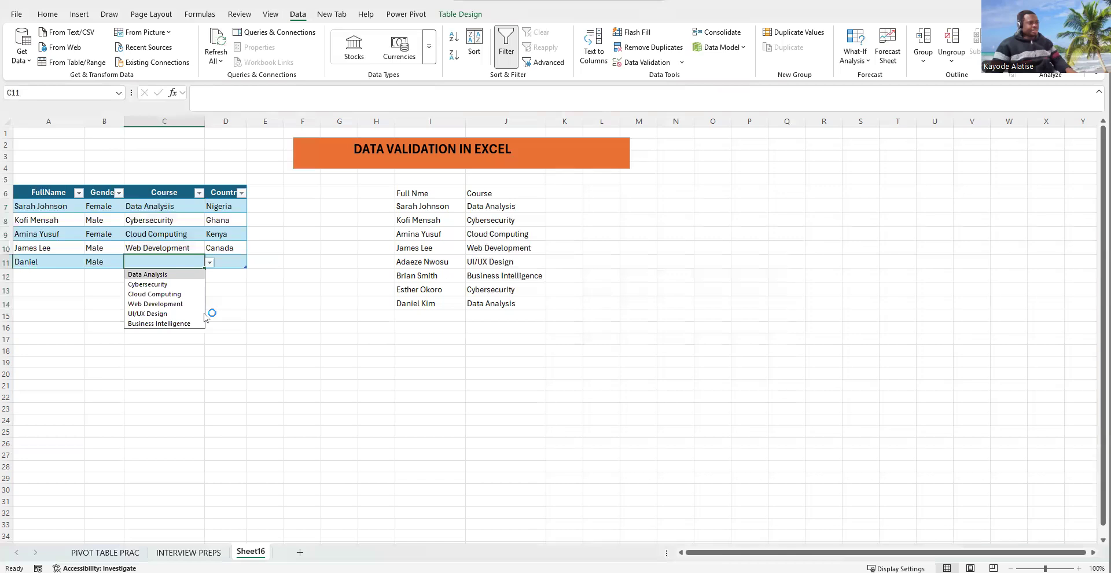
pyautogui.click(166, 275)
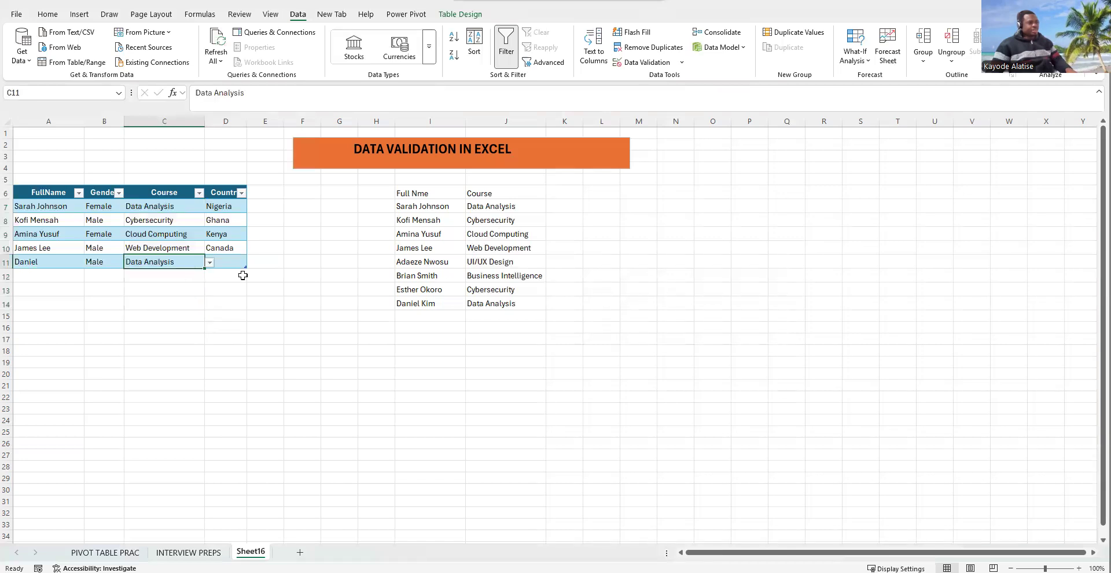
pyautogui.click(240, 260)
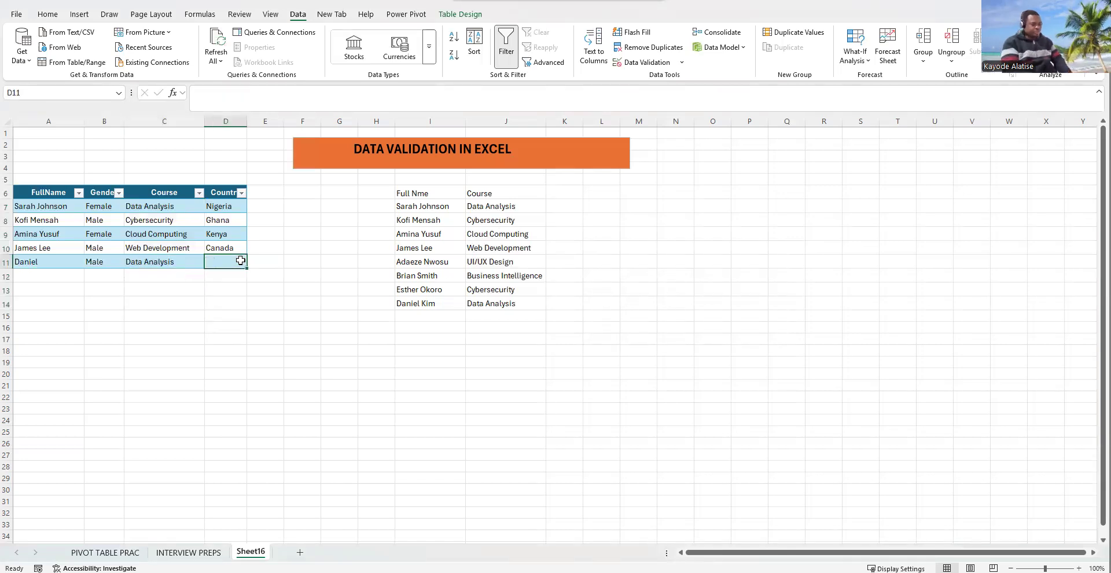
pyautogui.write('germany')
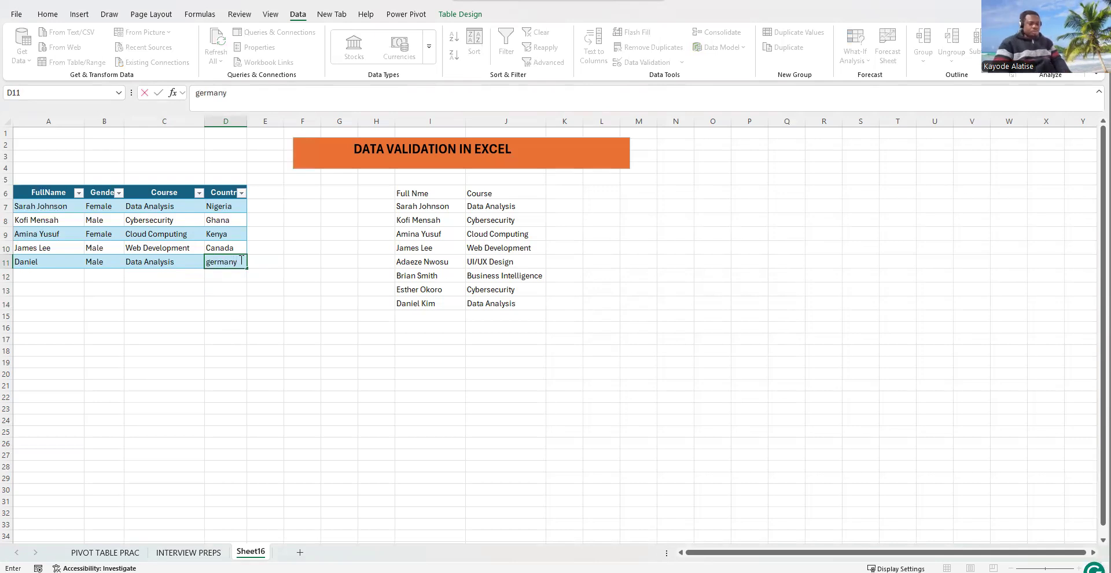
pyautogui.press('Return')
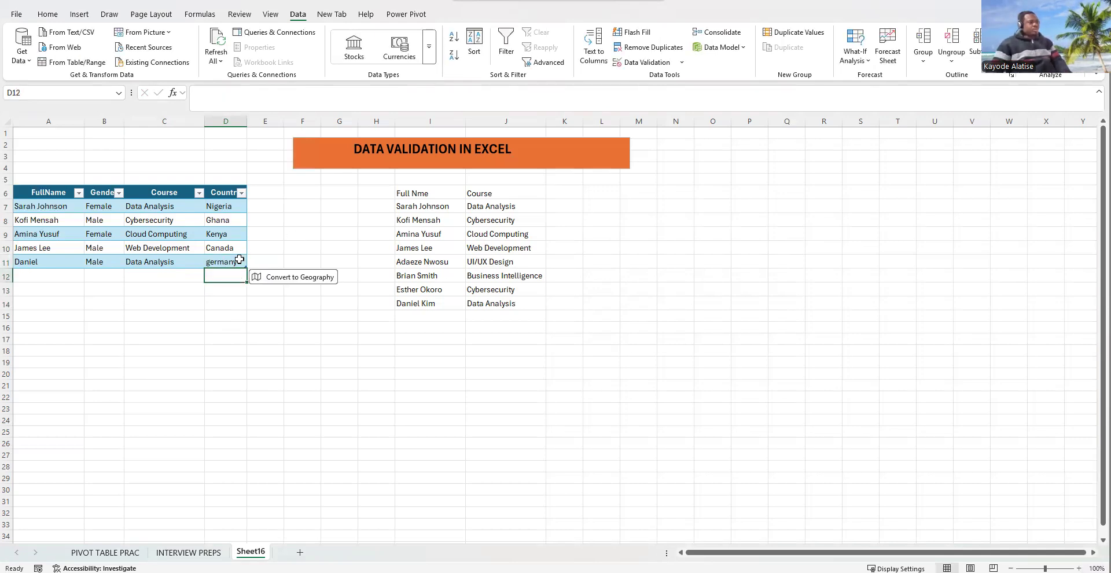
pyautogui.click(235, 261)
pyautogui.write('Gernam')
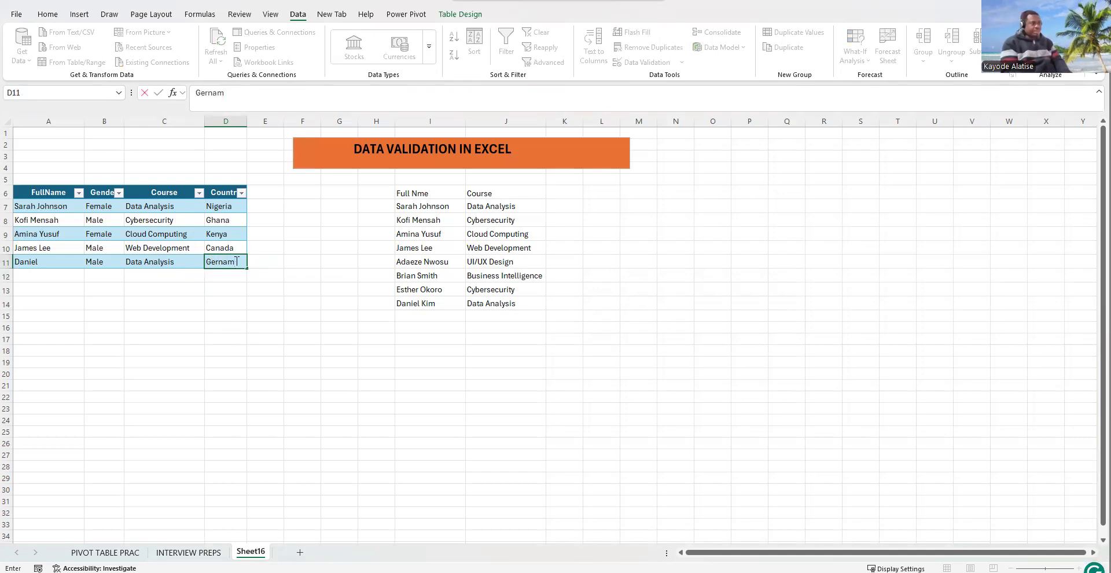
pyautogui.press('BackSpace')
pyautogui.press('BackSpace')
pyautogui.press('BackSpace')
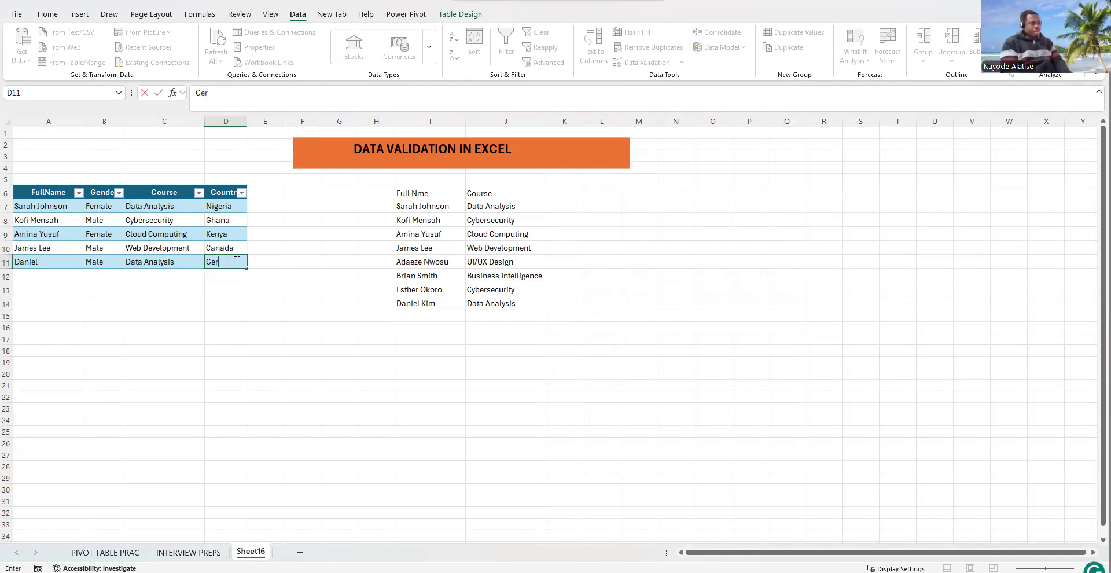
pyautogui.write('many')
pyautogui.press('Return')
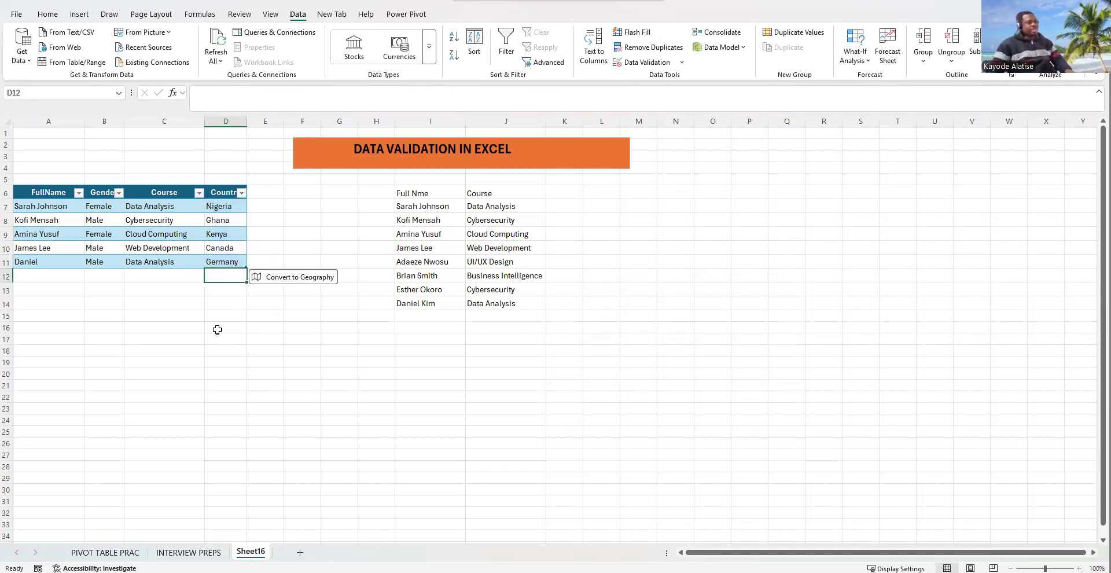